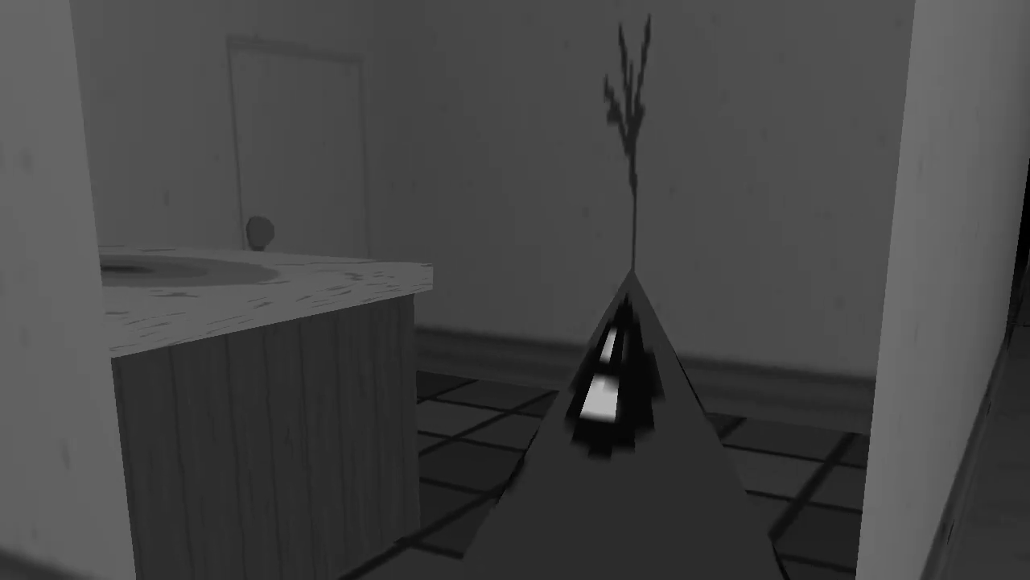
key("w")
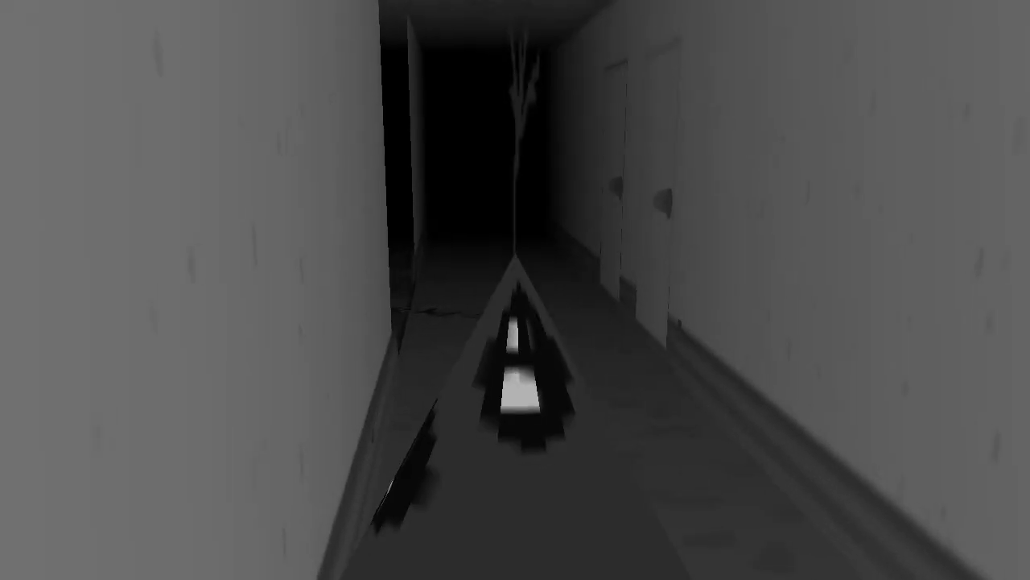